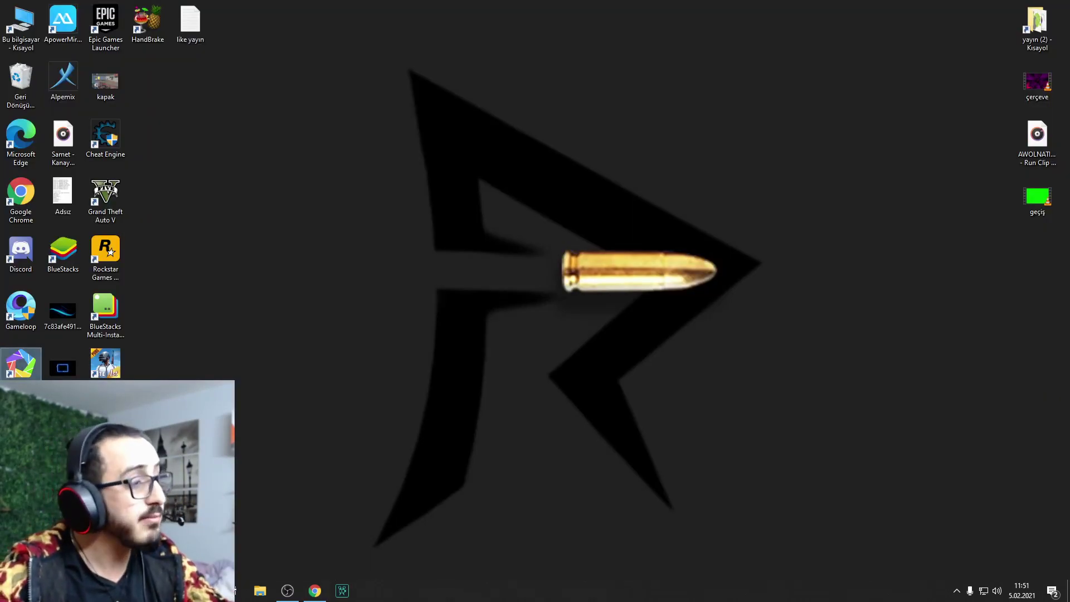
Open the Multiple Instance Manager and start the MEmu1 Android 5.1 instance
double_click(21, 363)
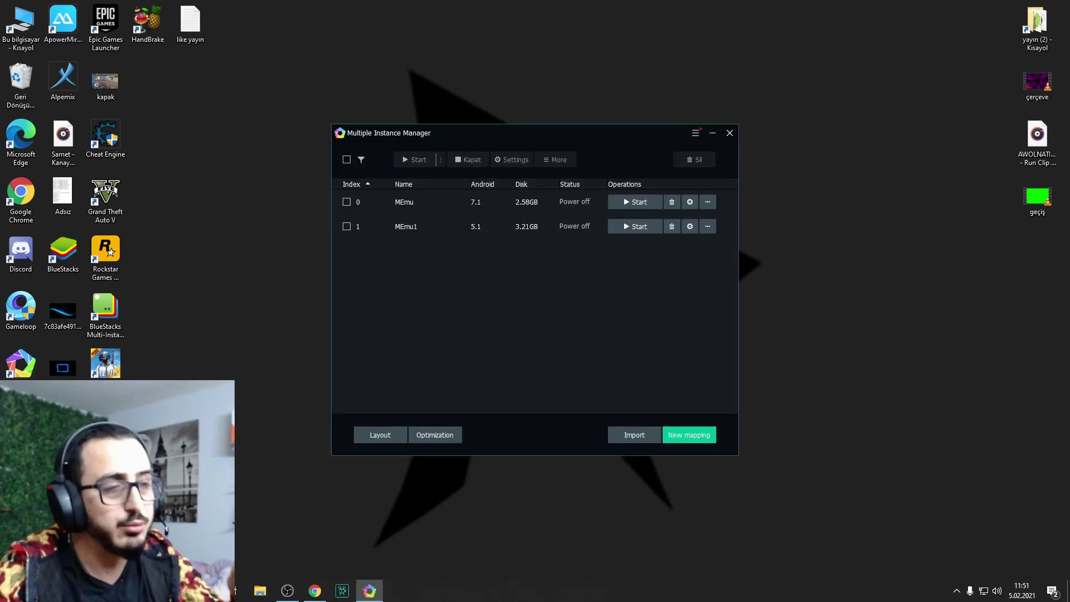
click(689, 435)
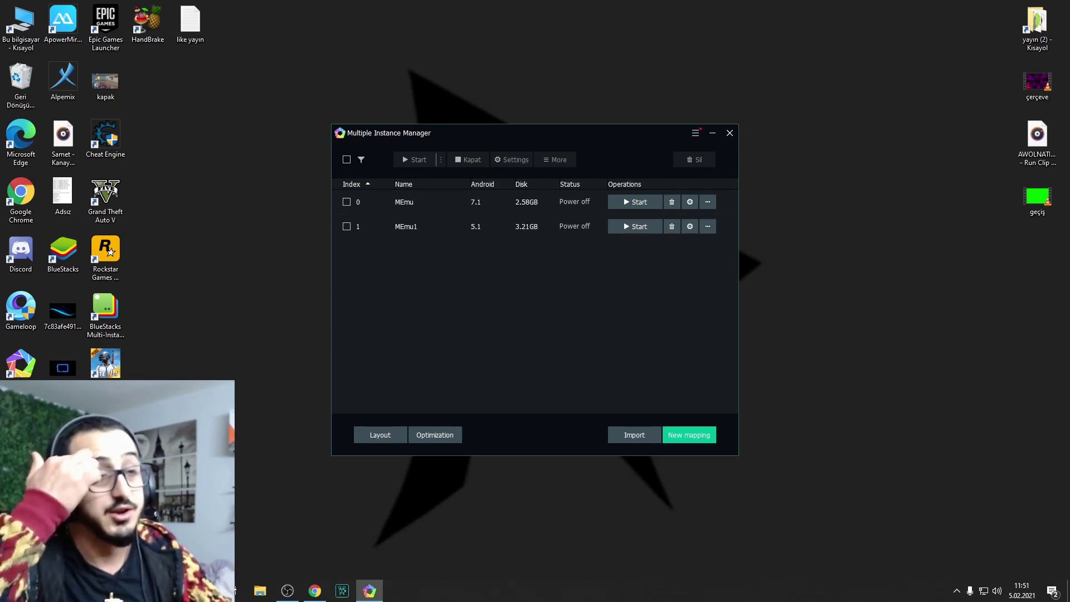
click(636, 226)
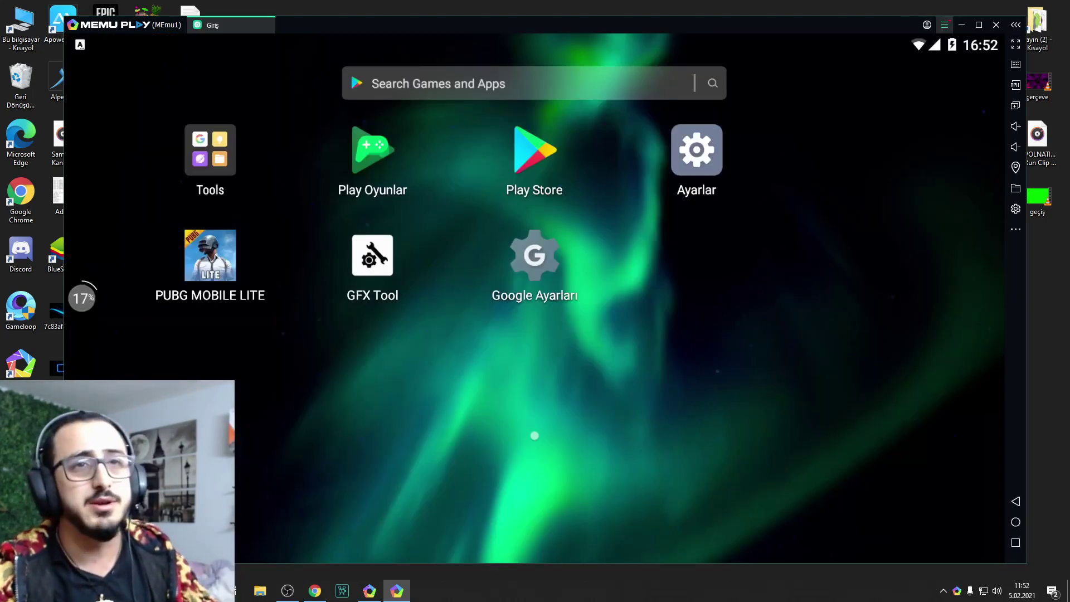
Review the instance's engine performance settings, comparing the preset configurations with the custom processor and RAM values
click(944, 24)
click(893, 65)
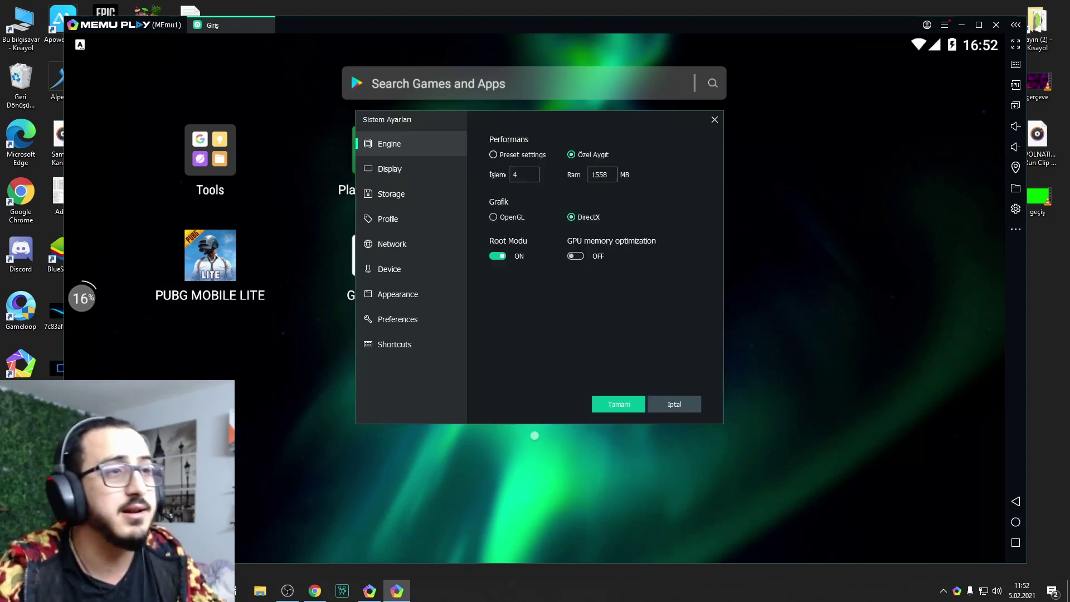
click(510, 154)
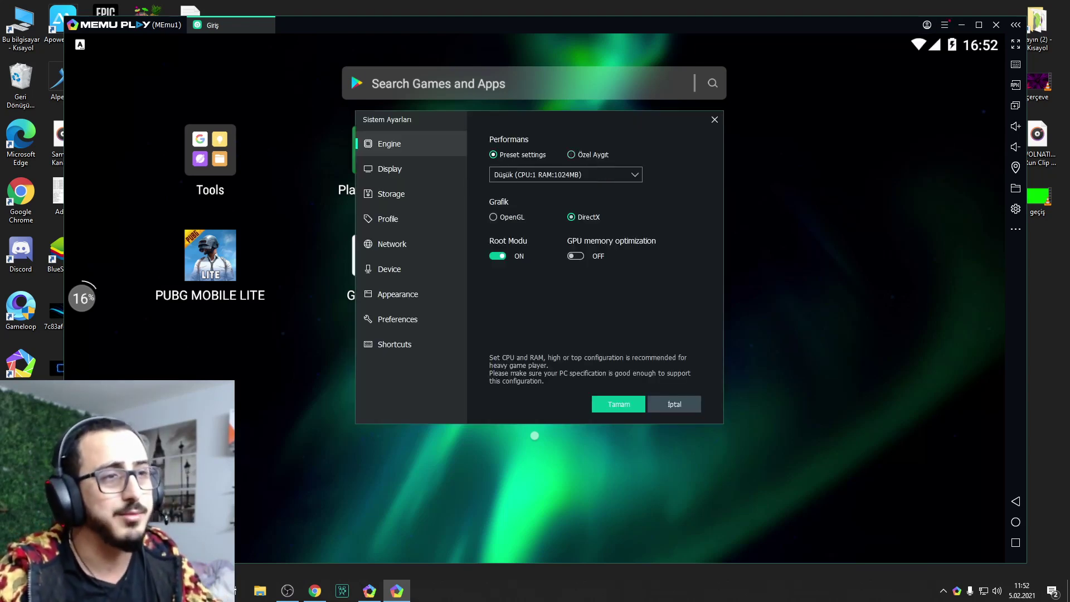
click(566, 175)
click(563, 192)
click(590, 155)
click(524, 174)
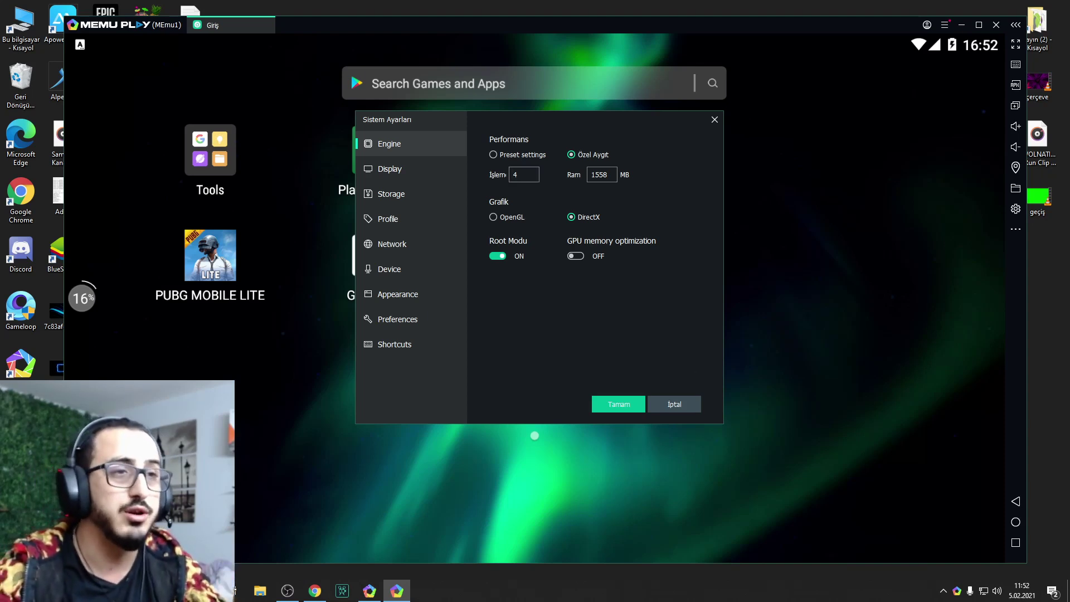
double_click(599, 175)
double_click(600, 174)
click(599, 174)
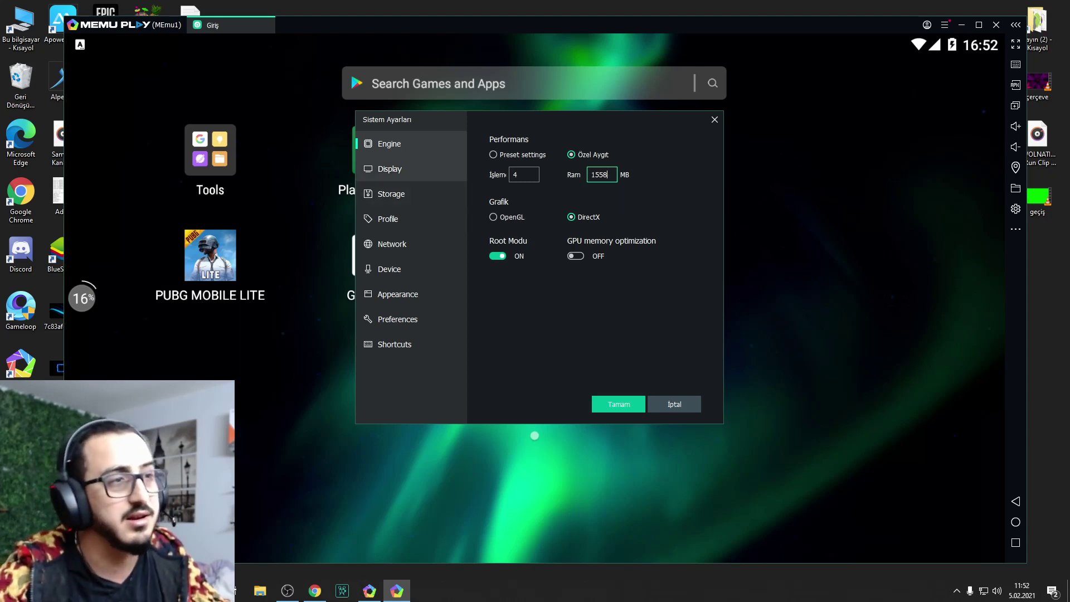
Review the tablet resolution options in the display settings, keep 1920 * 1080 (288dpi), and close the system settings
click(390, 169)
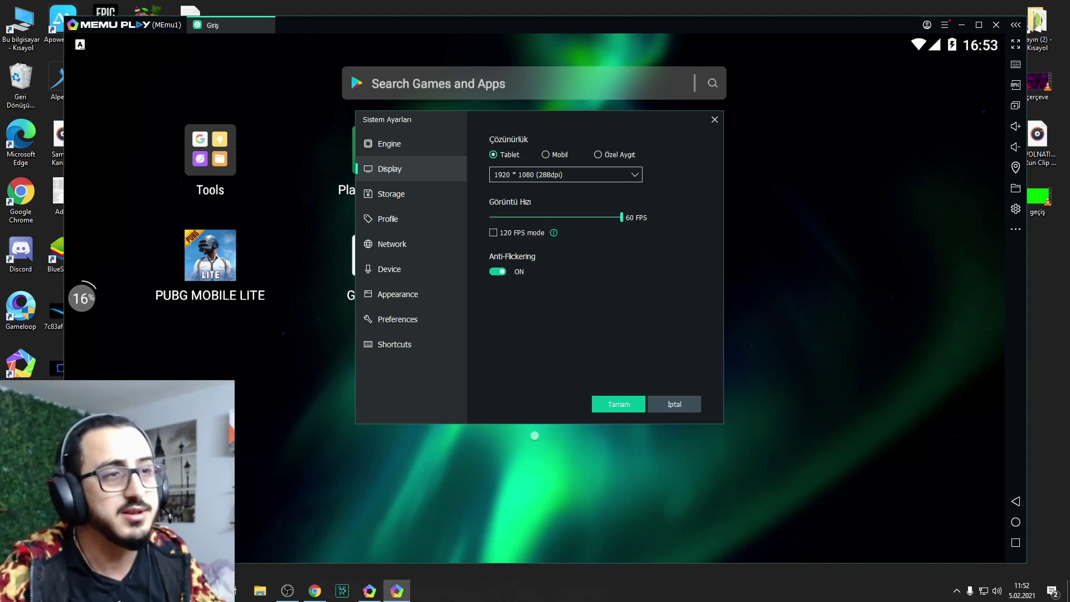
click(566, 175)
click(526, 192)
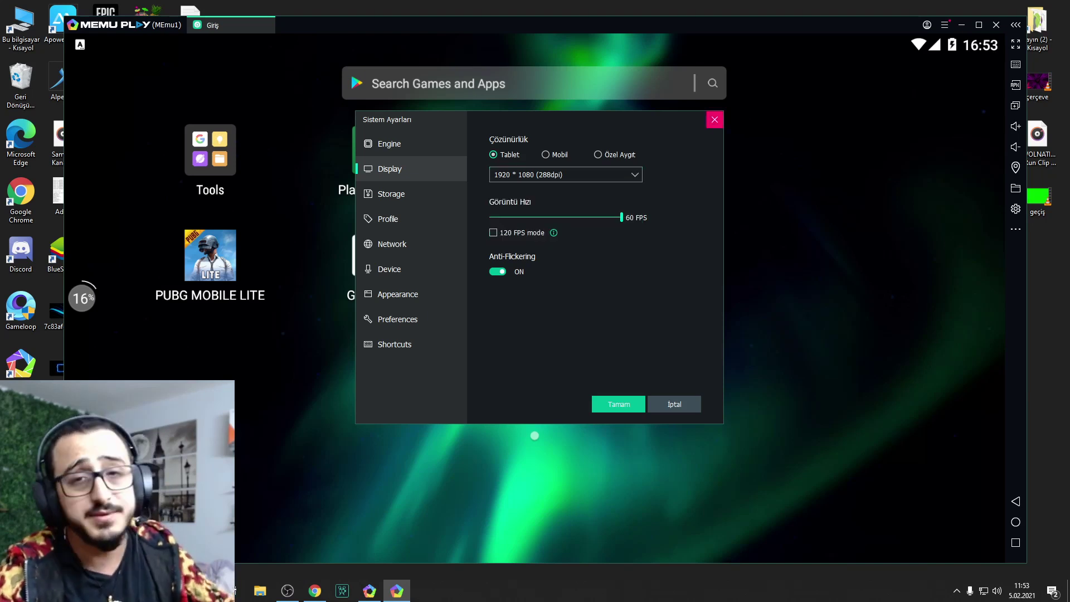
click(714, 119)
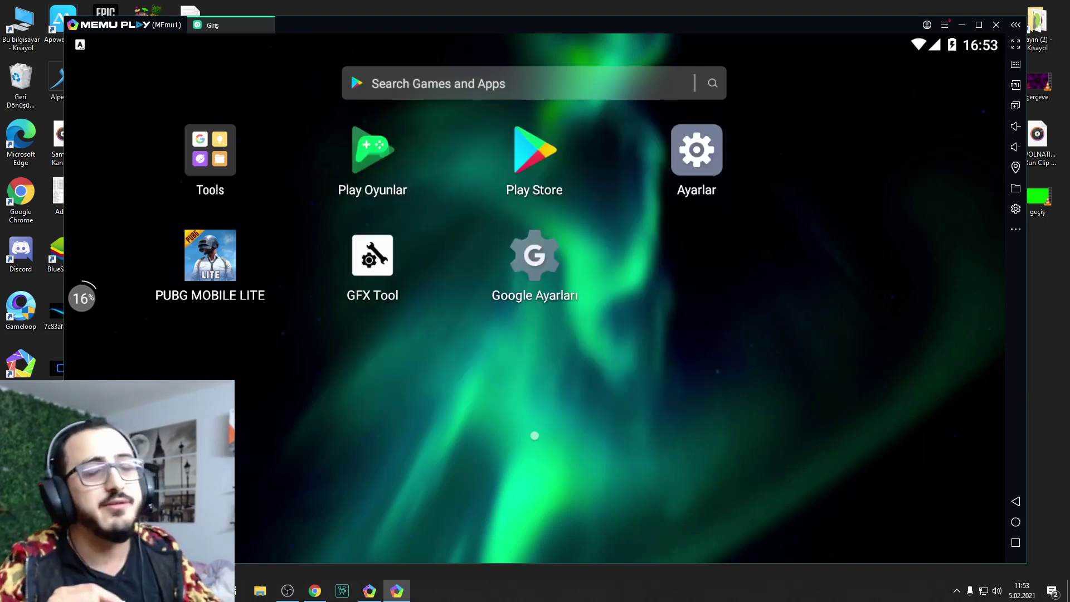
Launch PUBG MOBILE LITE, choose the Google Play Games login, and decline the graphic render mode switch
click(210, 256)
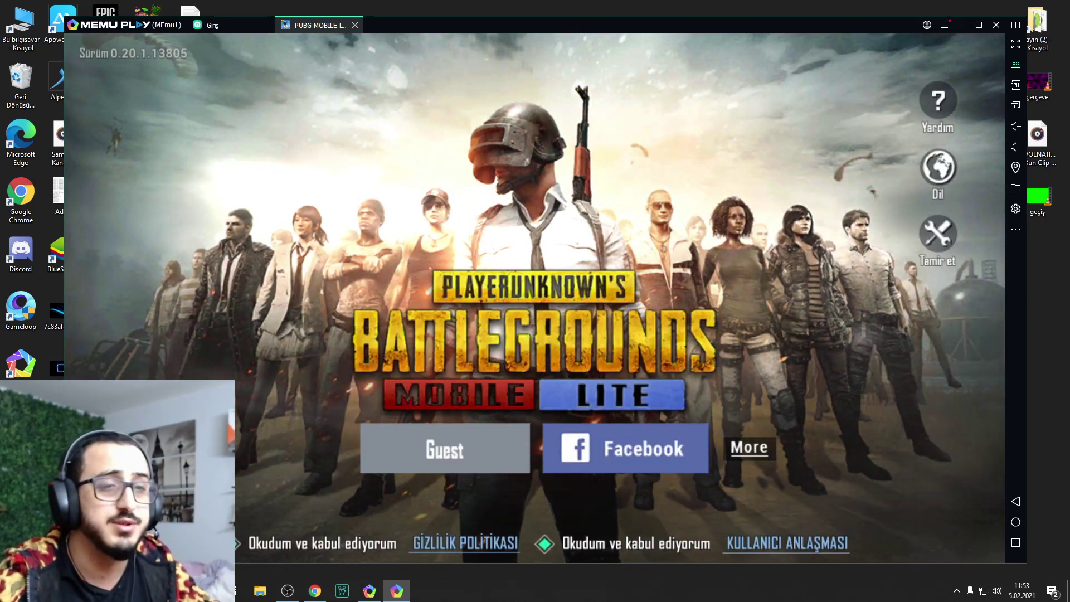
click(749, 448)
click(532, 293)
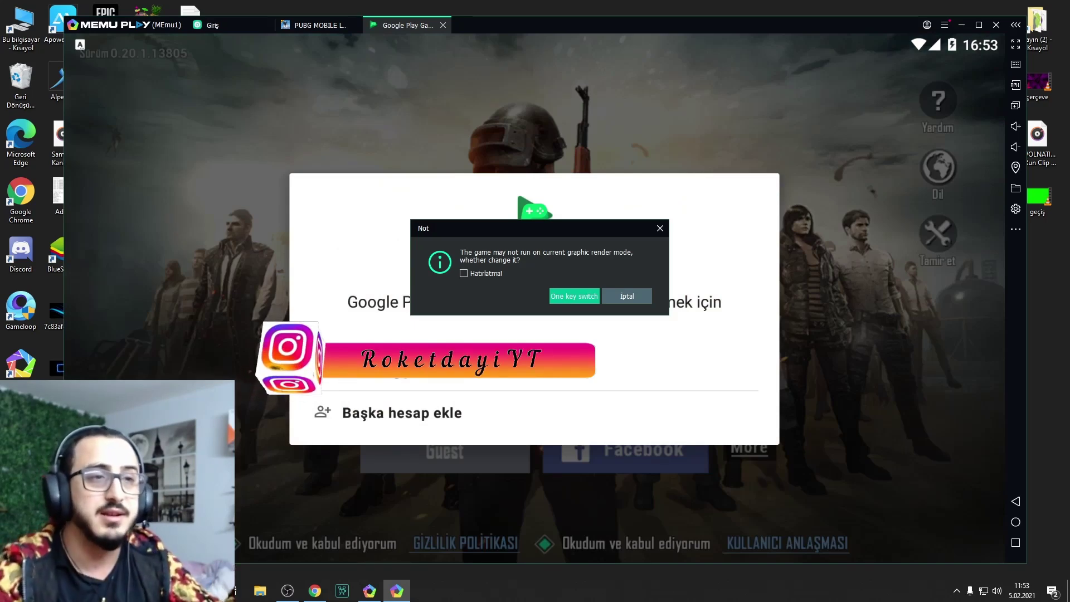
click(627, 296)
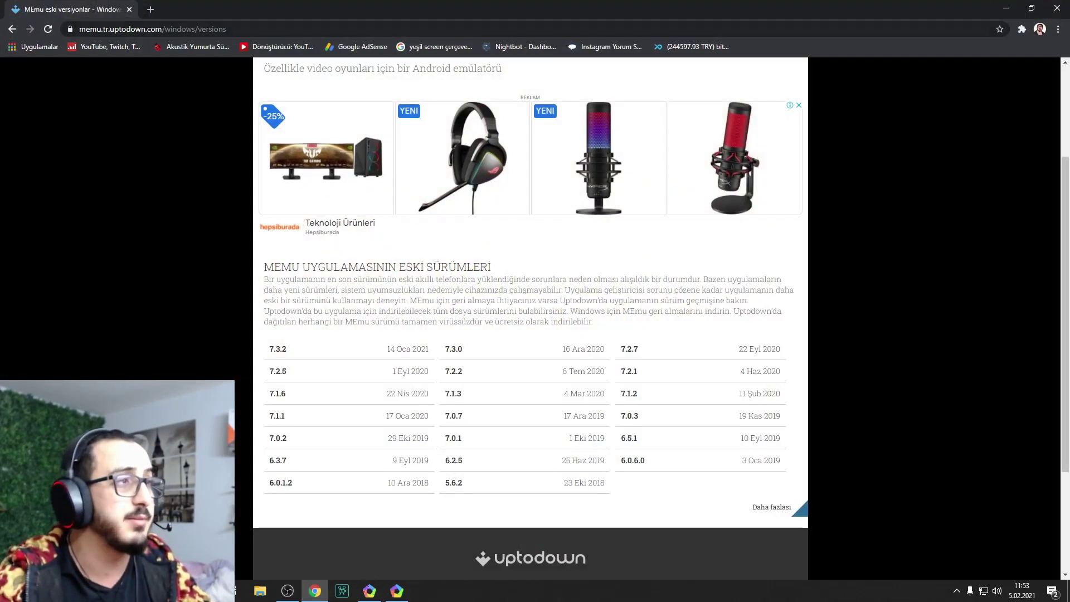
Search the web in Chrome for "pubg mobişle lite resmi", view the official site's APK download option, and minimize the browser
key(ctrl+l)
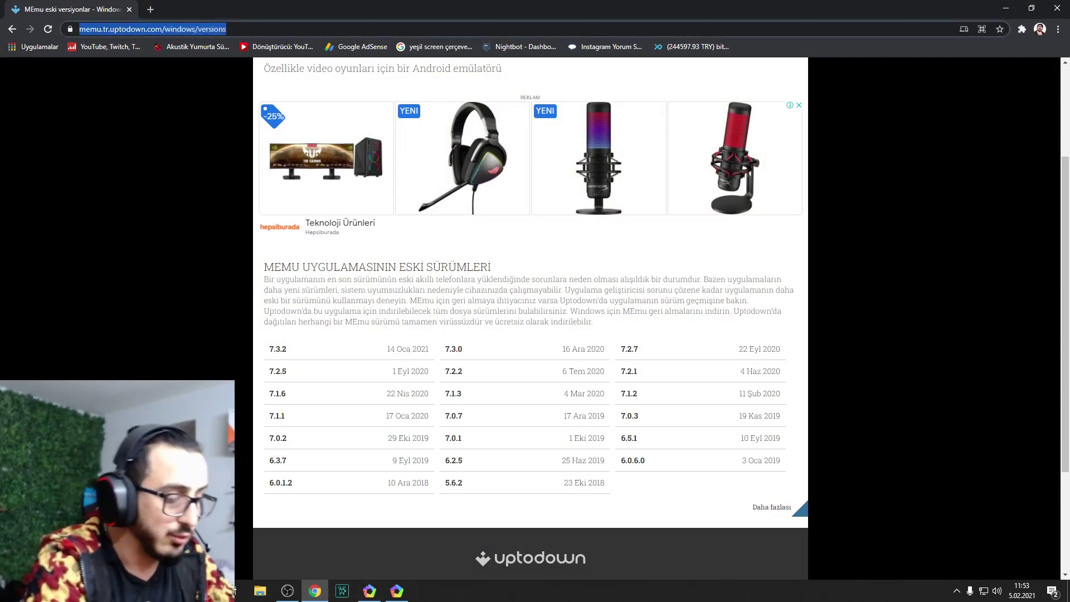
text(pubg mobişle )
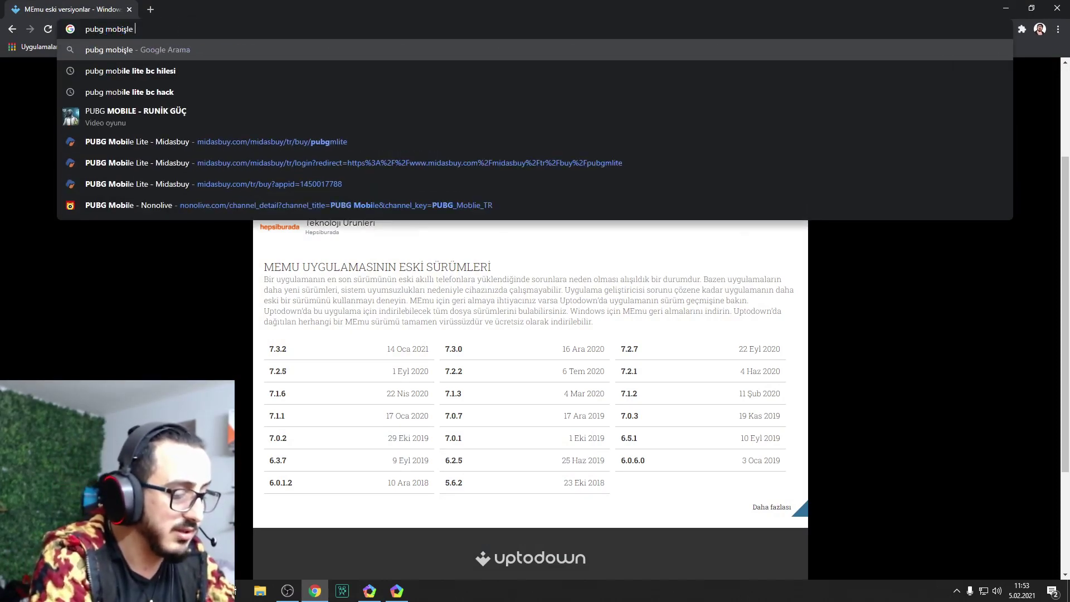
text(lite resmi)
key(Return)
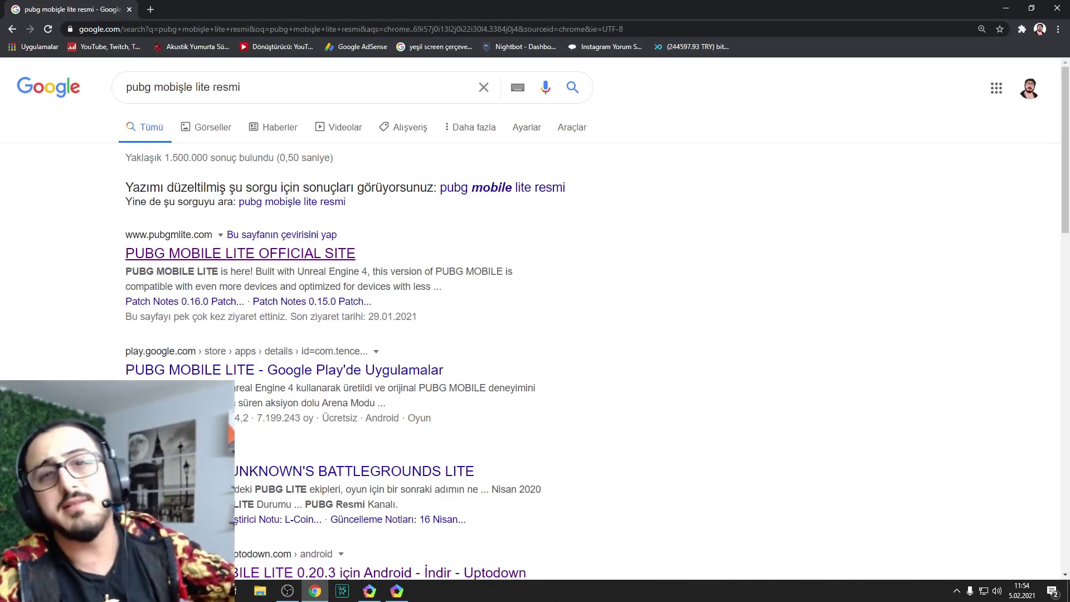
click(239, 253)
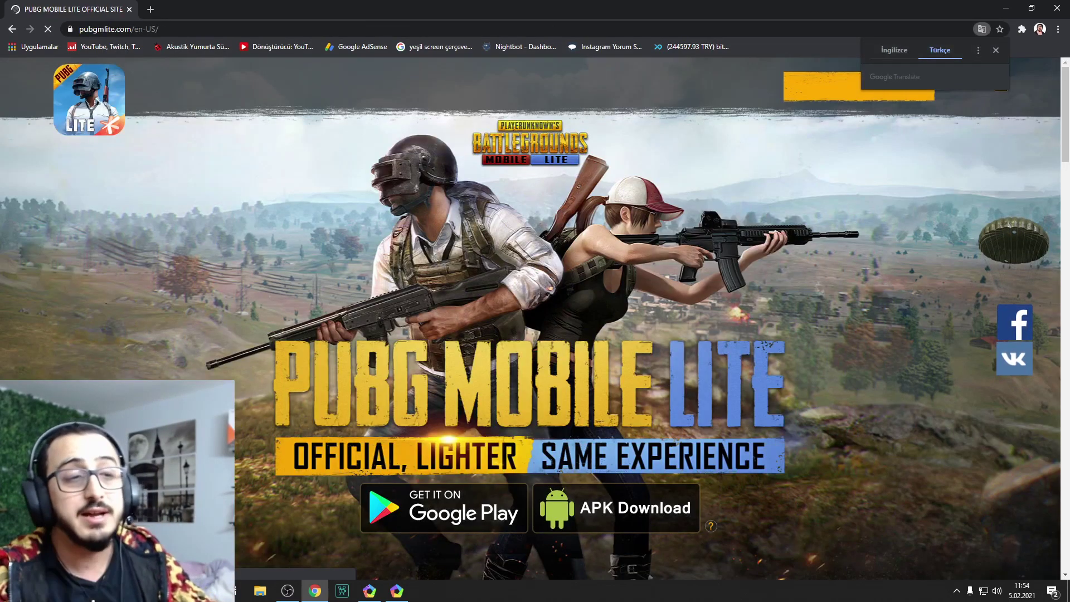
scroll(535, 318, down, 5)
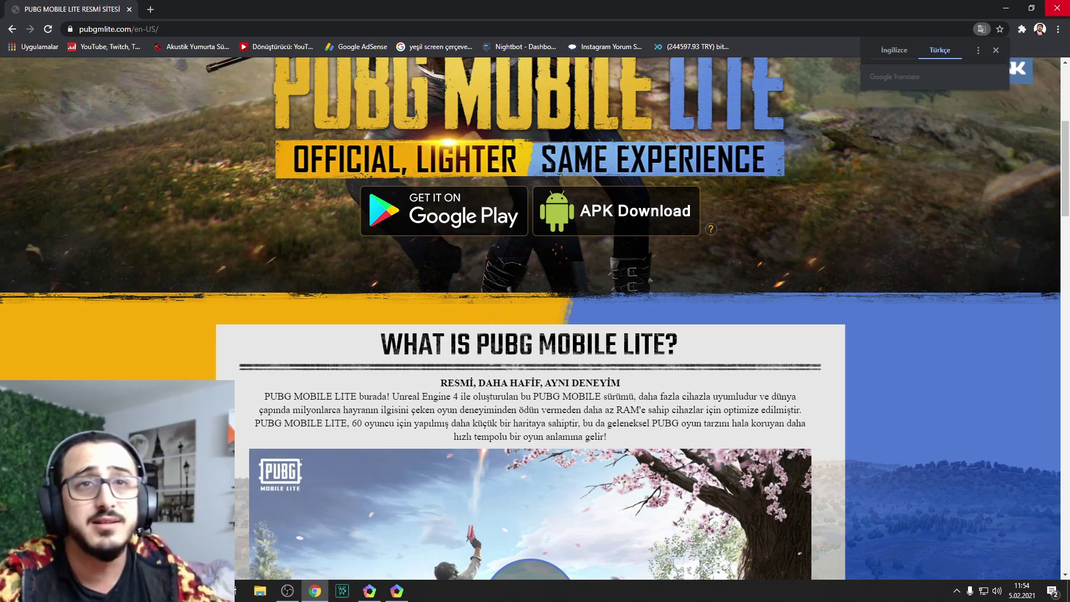
click(1006, 7)
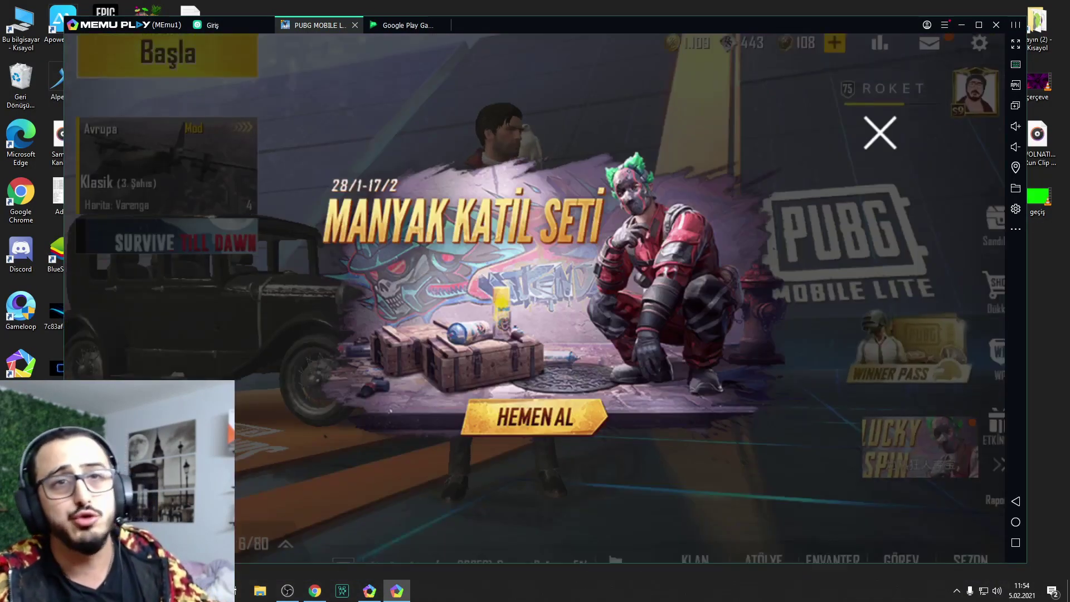
Browse the Downloads folder from MEmu's APK installer and close the file picker without installing anything
click(1015, 84)
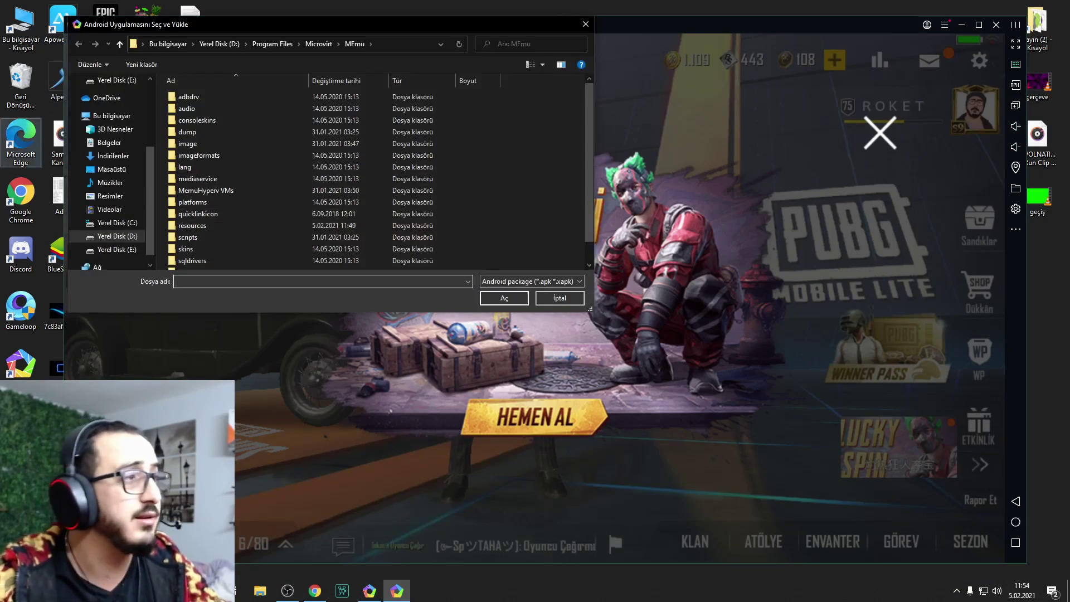
click(111, 156)
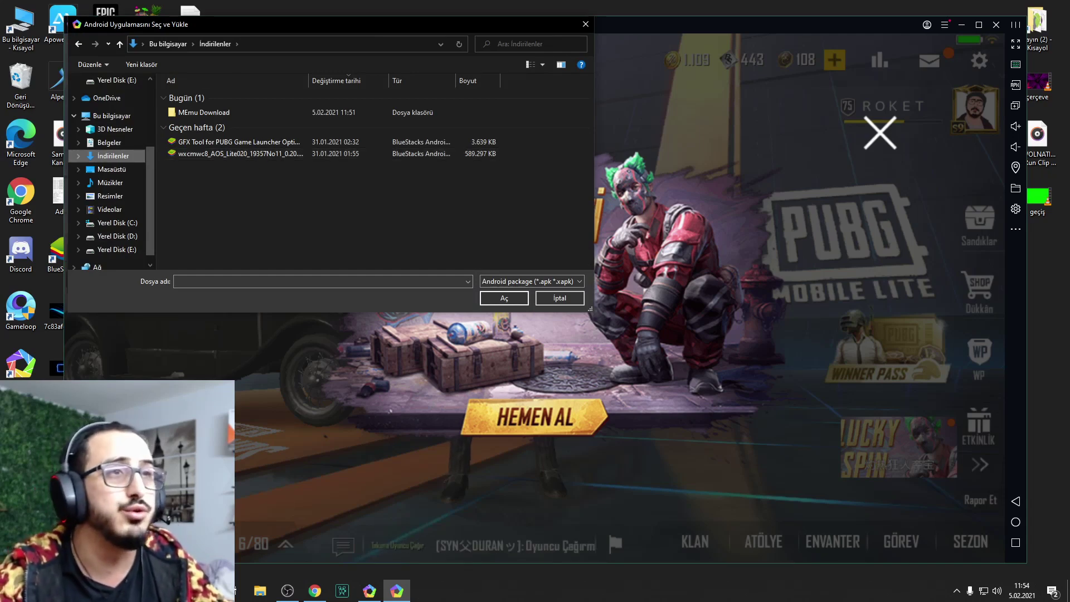
click(586, 23)
Dismiss the in-game promotion and check the game's graphics settings for quality, frame rate and anti-aliasing
click(880, 133)
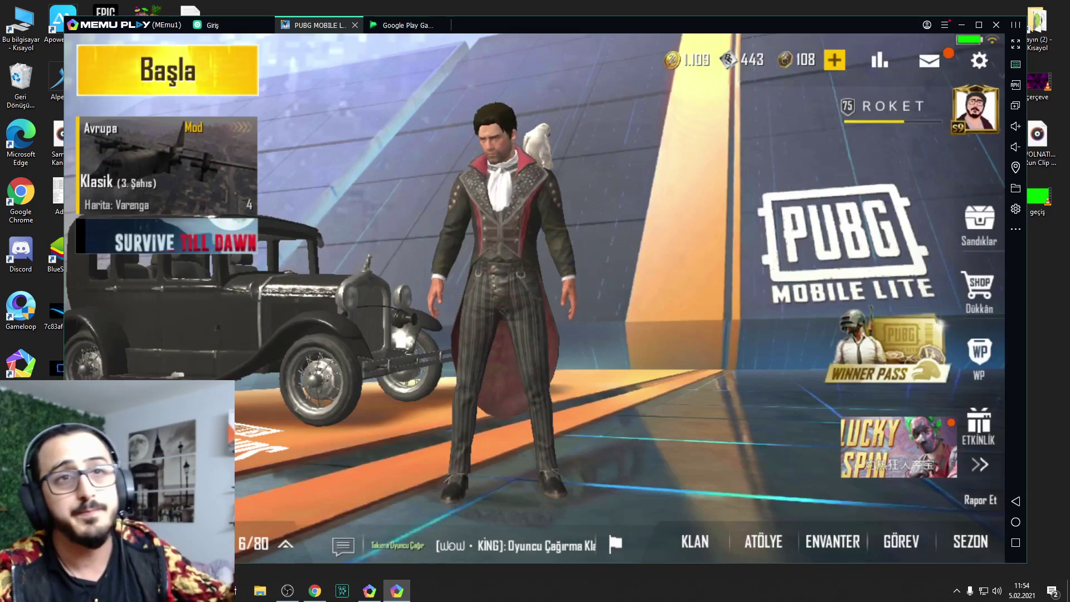
click(979, 60)
click(930, 224)
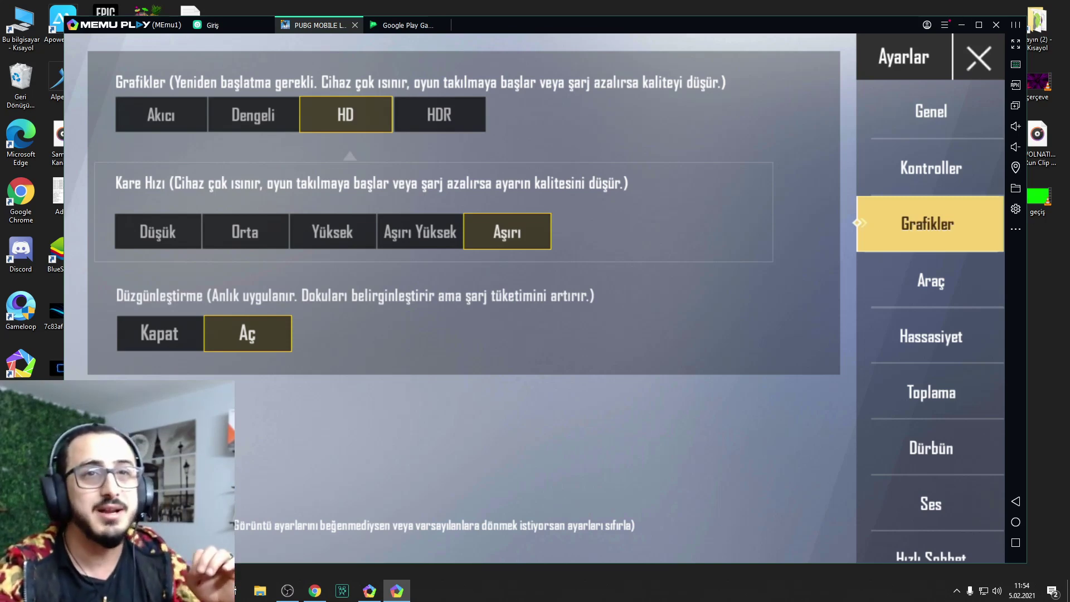
click(979, 56)
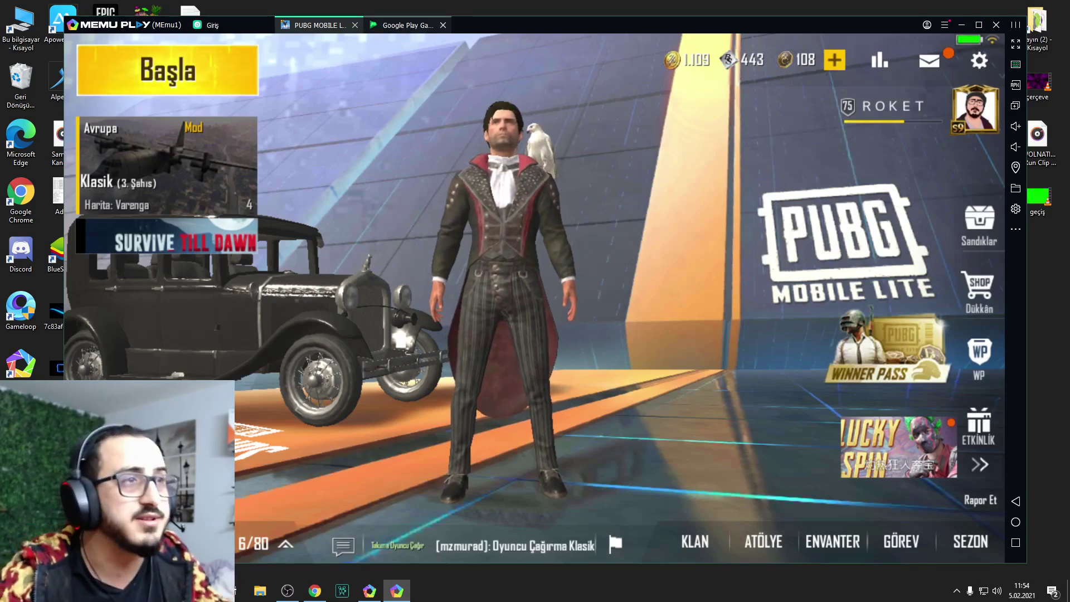
Close Google Play Games and PUBG MOBILE LITE, returning to the emulator's home screen
click(443, 25)
click(355, 25)
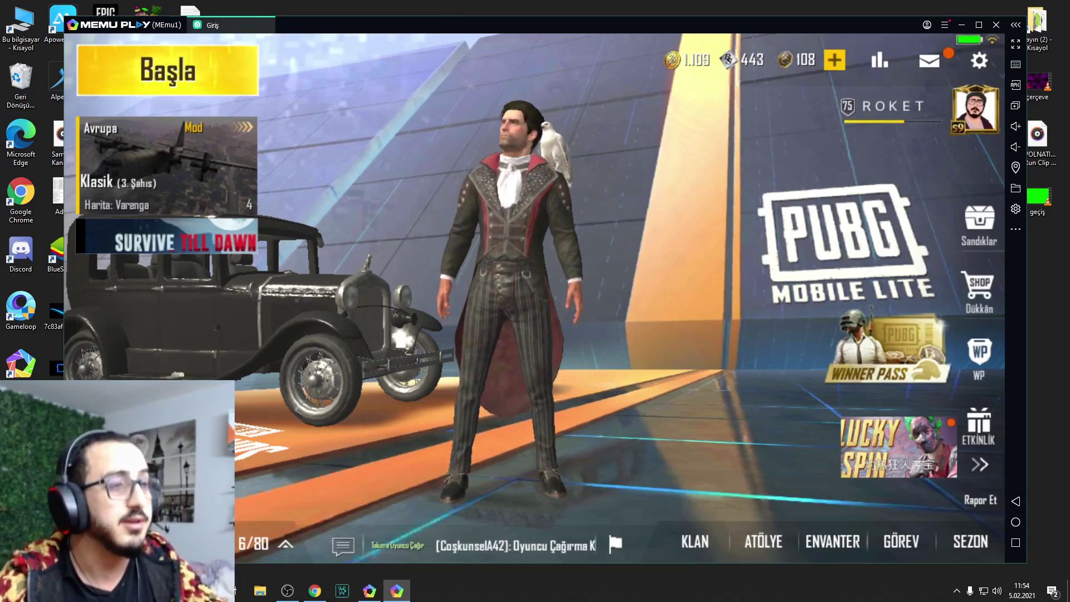
click(826, 124)
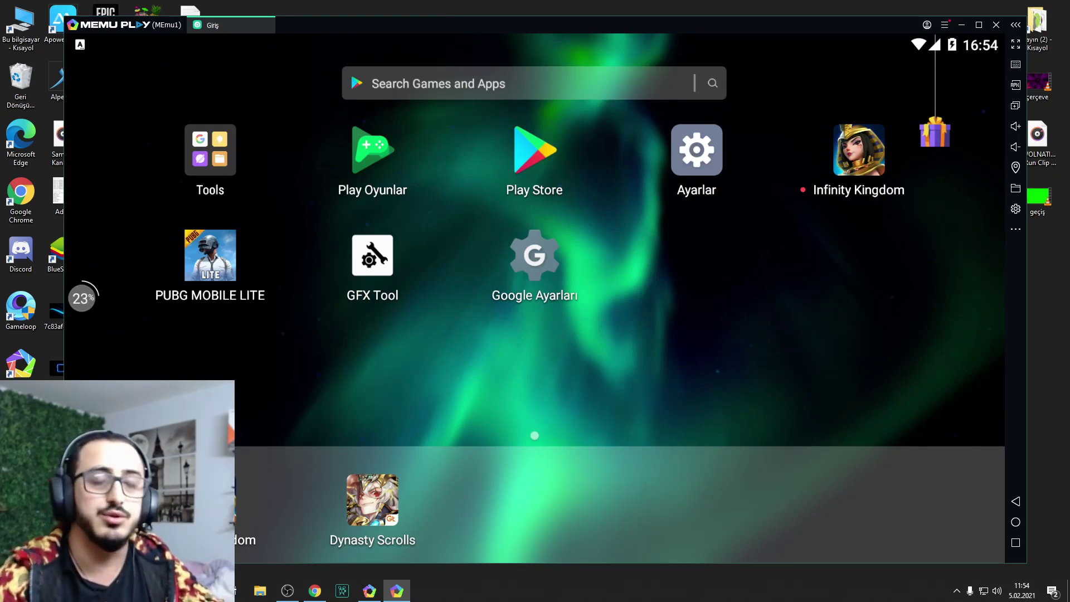
Switch to Chrome, search the web for "gfx tool", and open the Uptodown result for GFX Tool
click(315, 591)
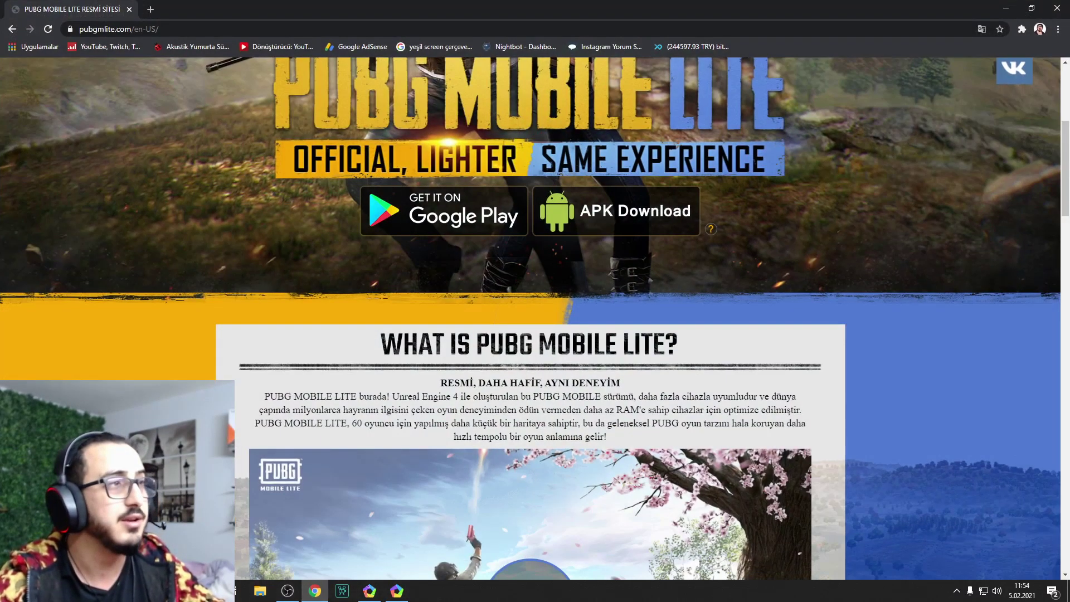
click(167, 29)
text(gfx )
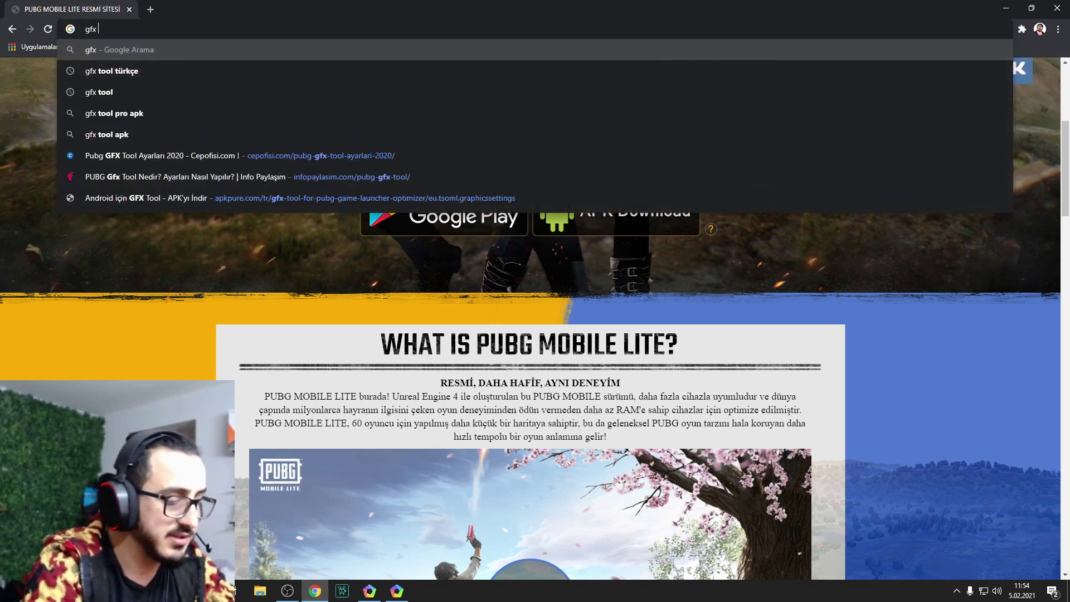
text(tool)
key(Return)
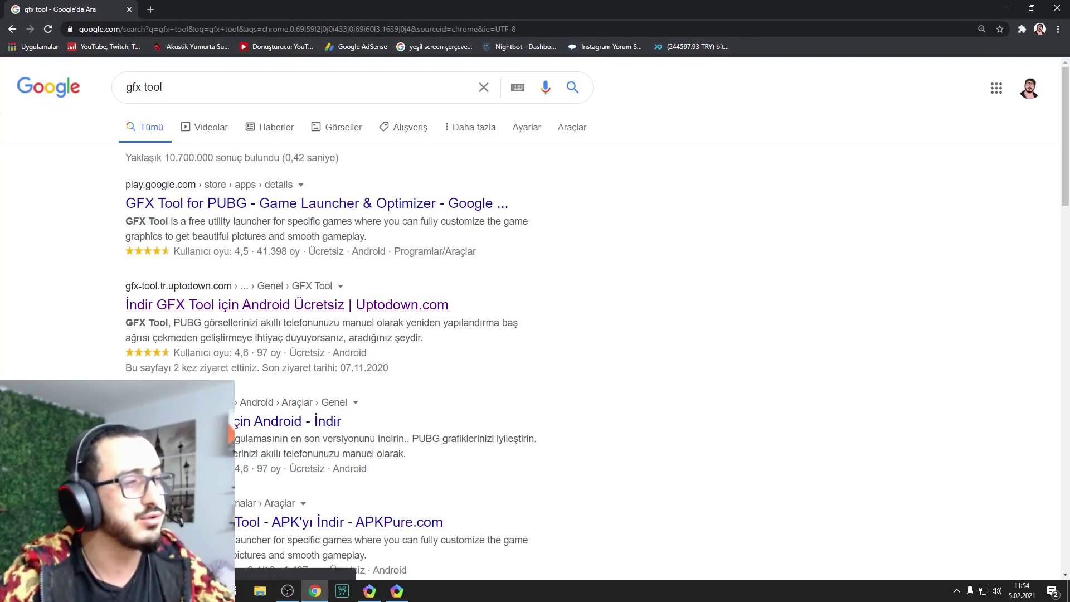
click(286, 304)
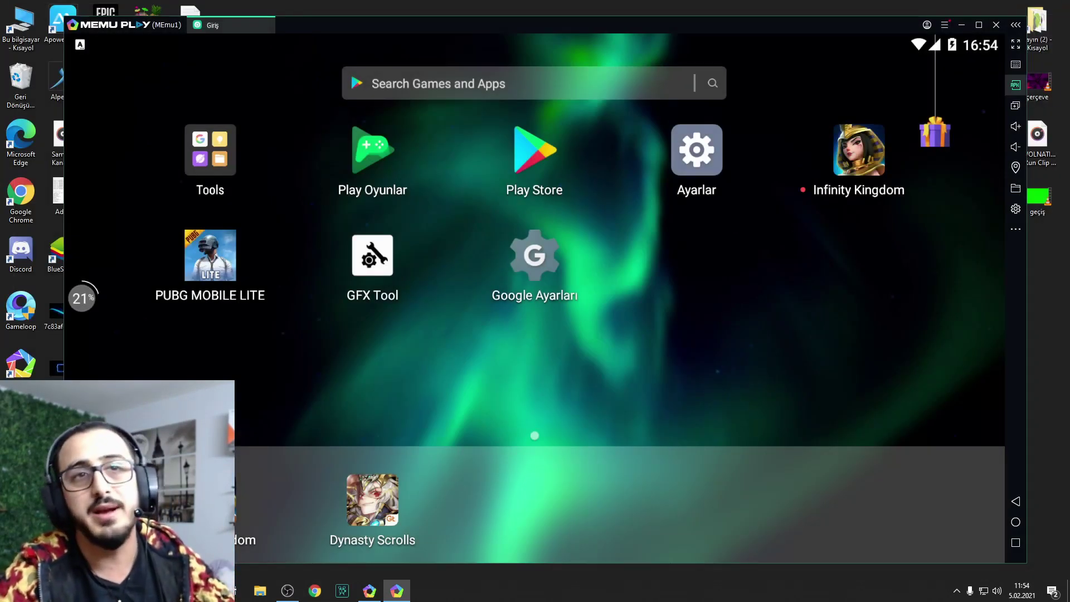
Check the Downloads folder for the GFX Tool APK in the emulator's installer and close the file picker
click(1015, 84)
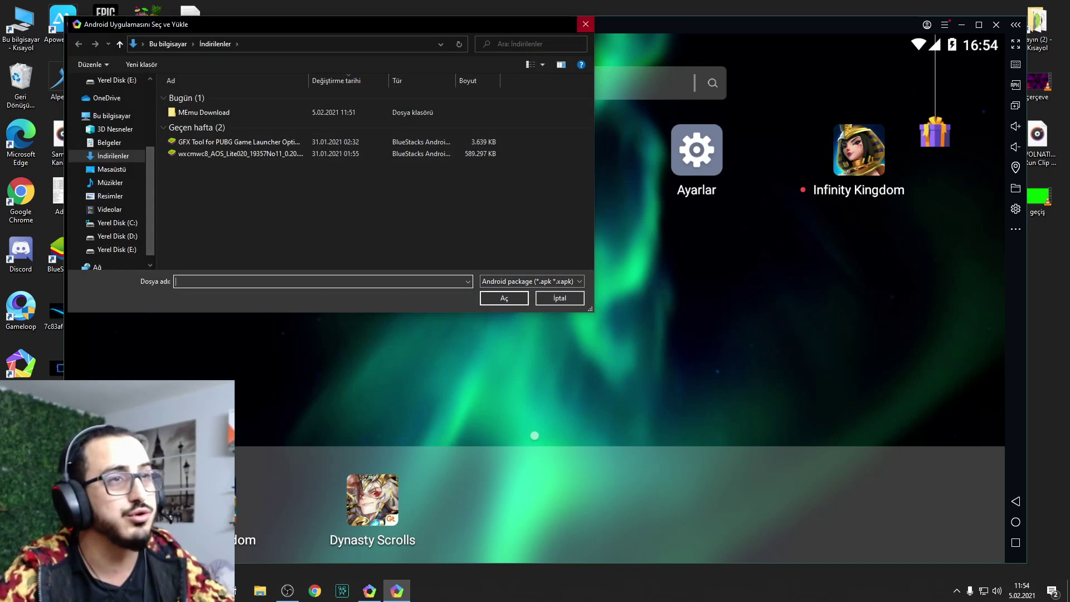
click(586, 24)
Launch GFX Tool in the emulator, select the 0.20.X(LITE) game version, and close the advertisement
click(372, 256)
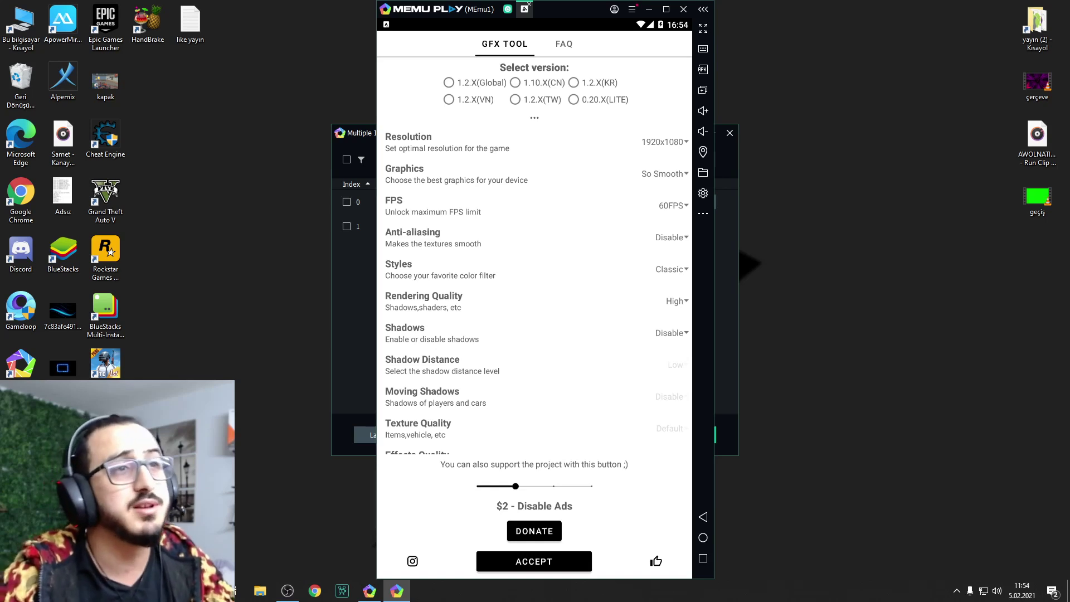
click(574, 100)
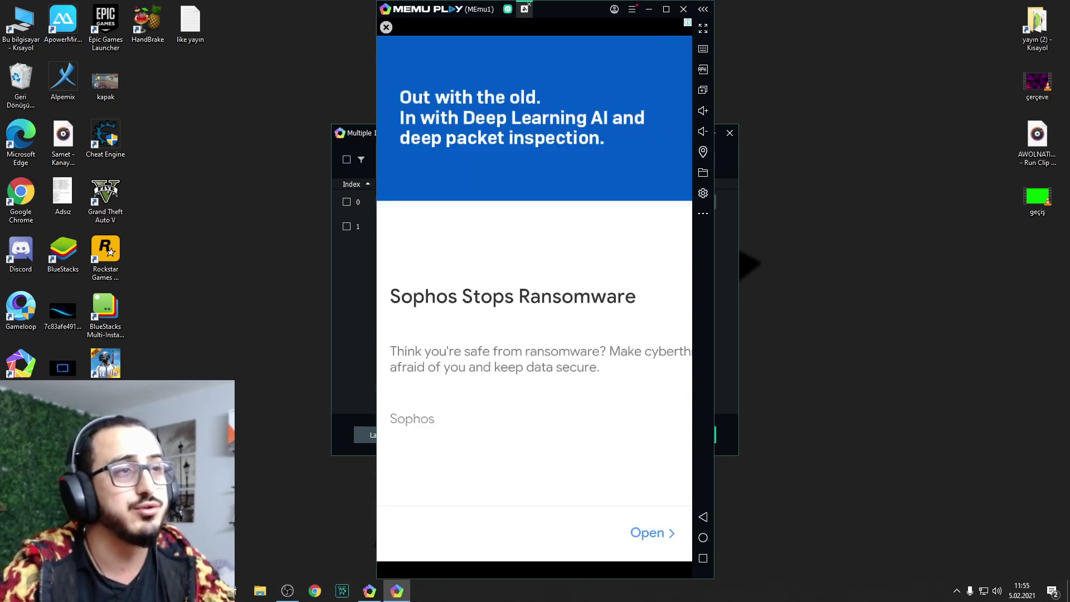
click(386, 27)
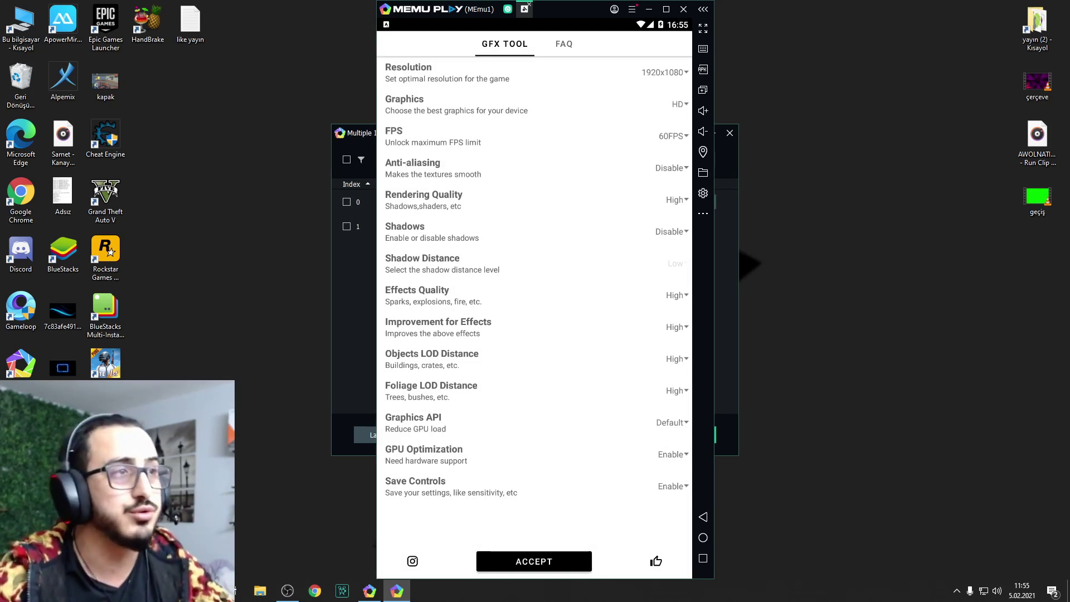
Set Graphics to HD, FPS to 60FPS, and Anti-aliasing to Disable in GFX Tool
click(680, 104)
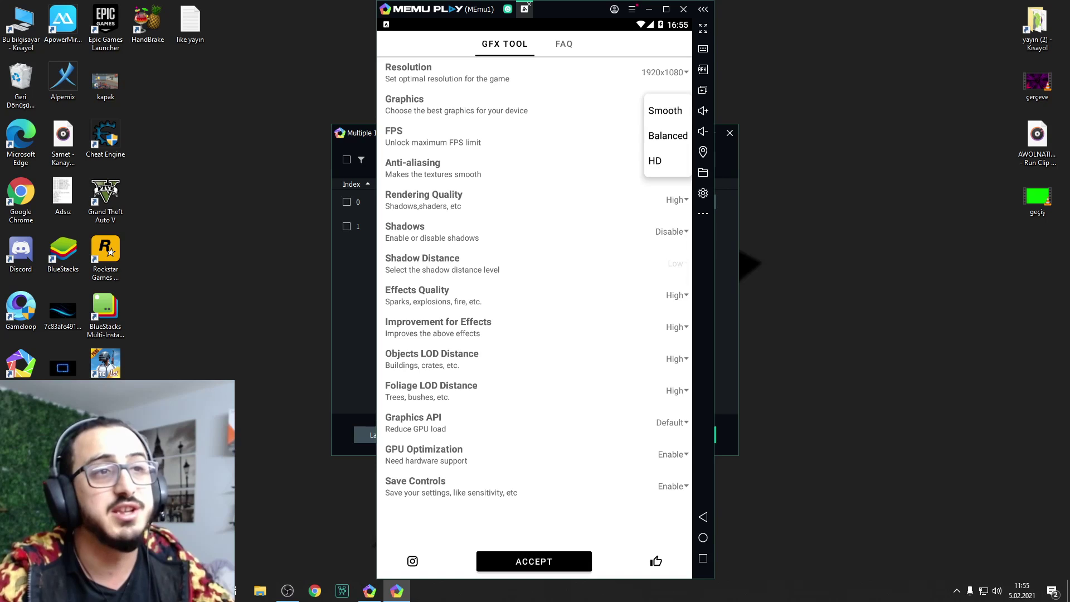
click(655, 161)
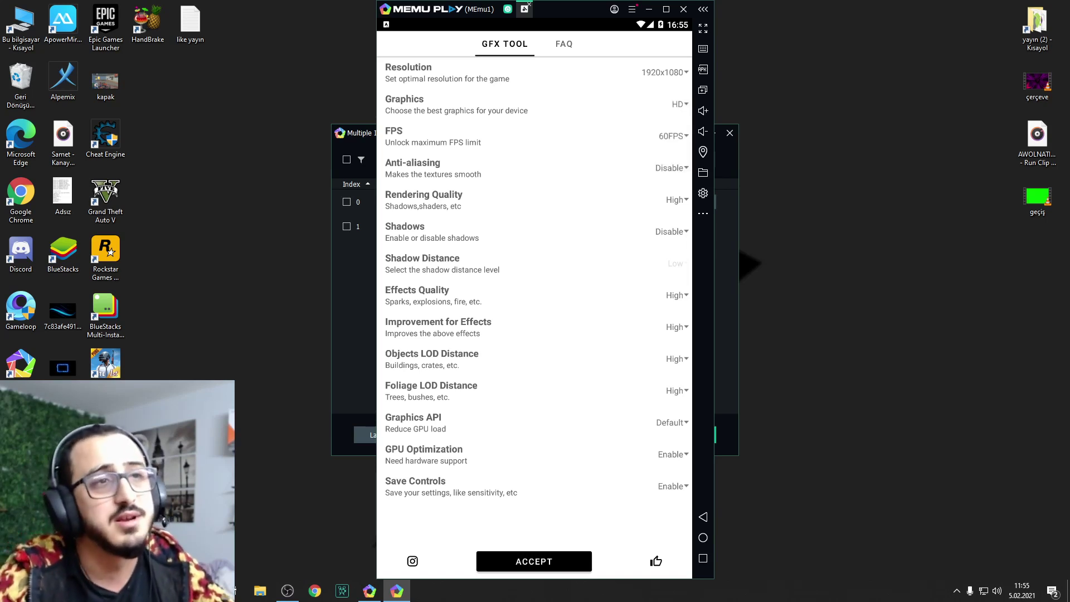
click(674, 136)
click(620, 217)
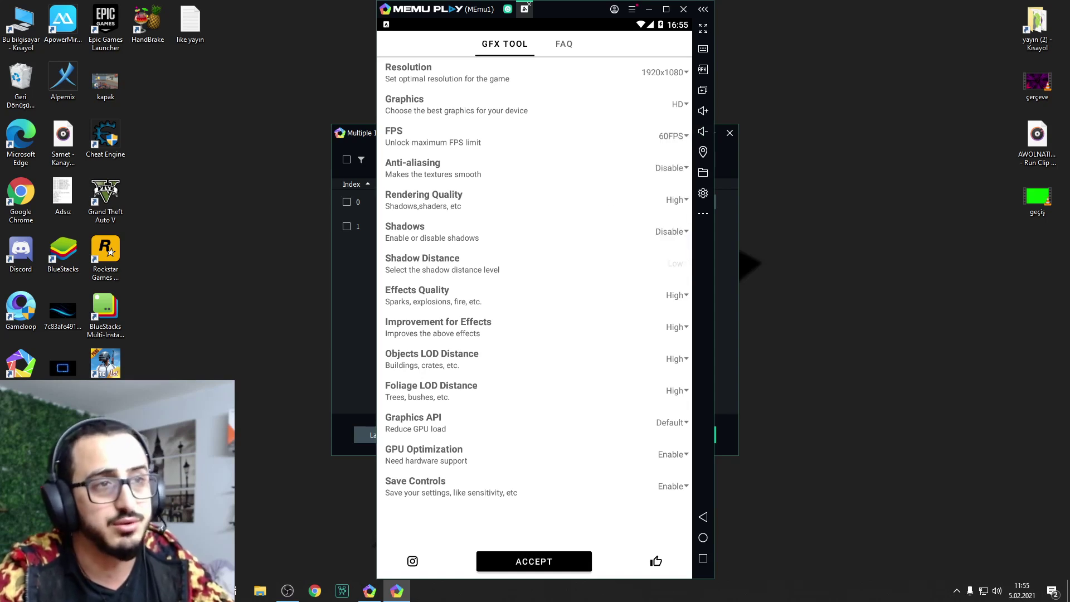
click(672, 168)
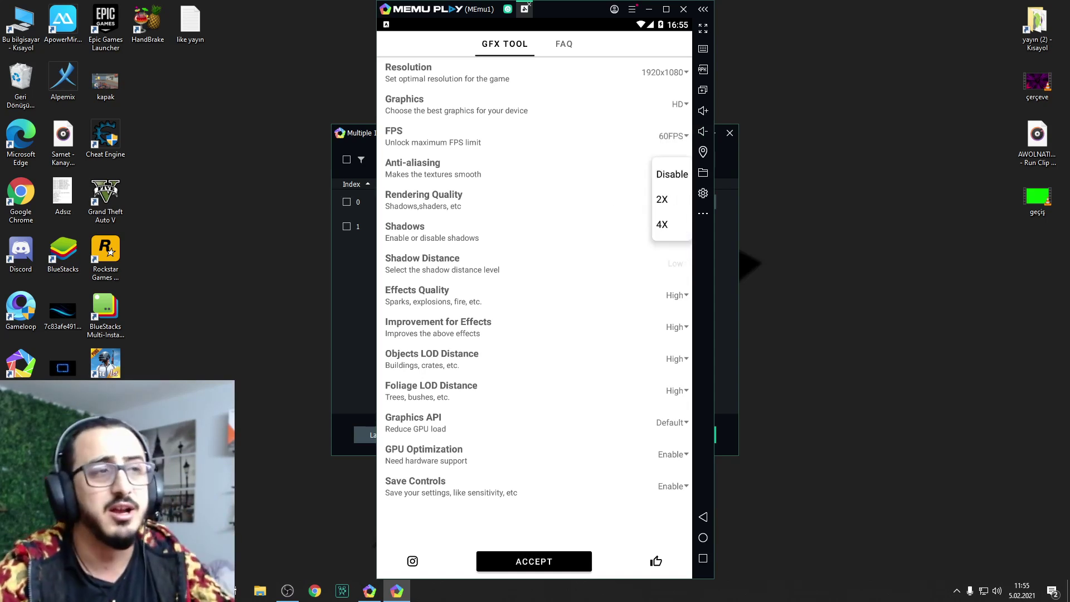
click(672, 174)
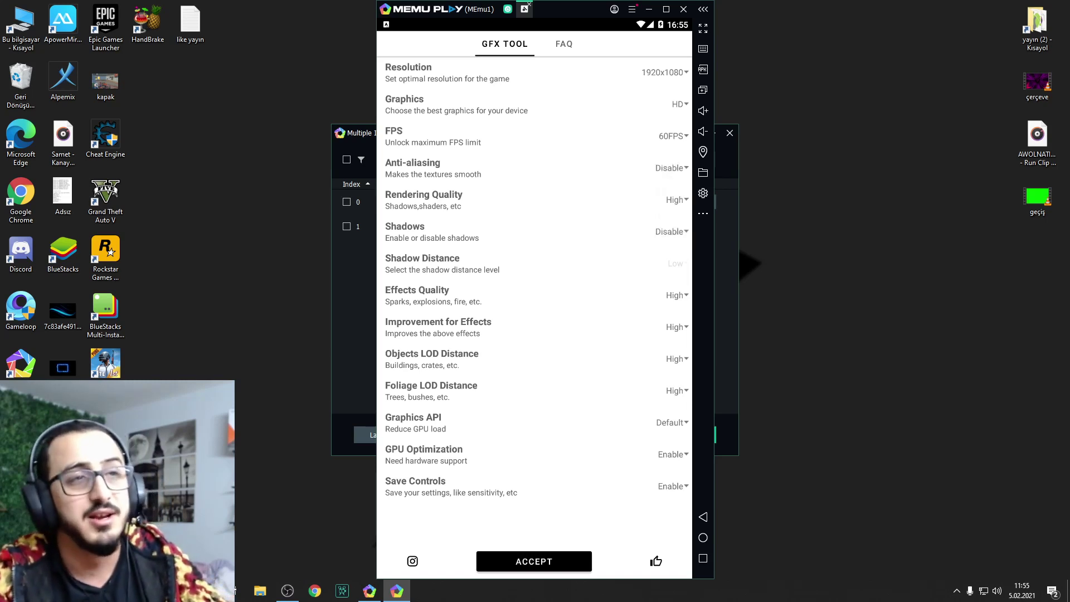
Set Rendering Quality to High, Shadows and Shadow Distance to Low, and Graphics API to Default
click(674, 199)
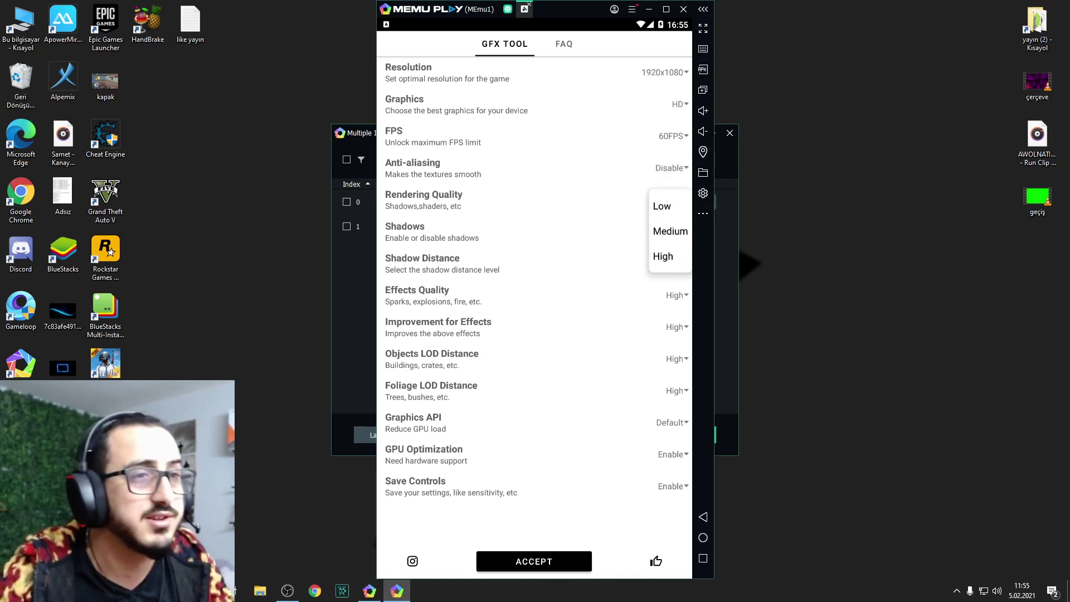
click(663, 256)
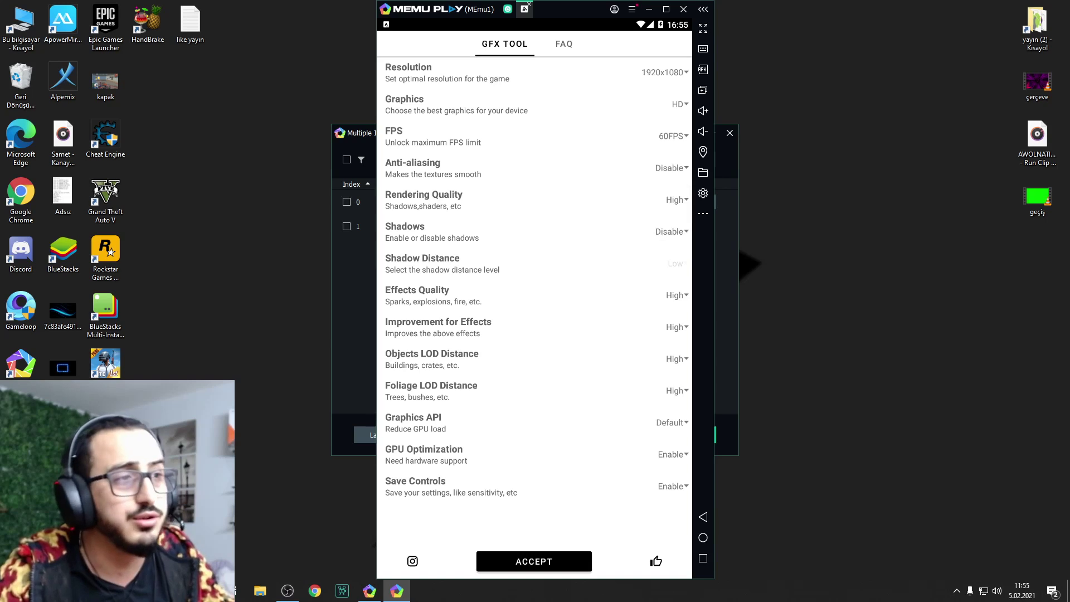
click(672, 232)
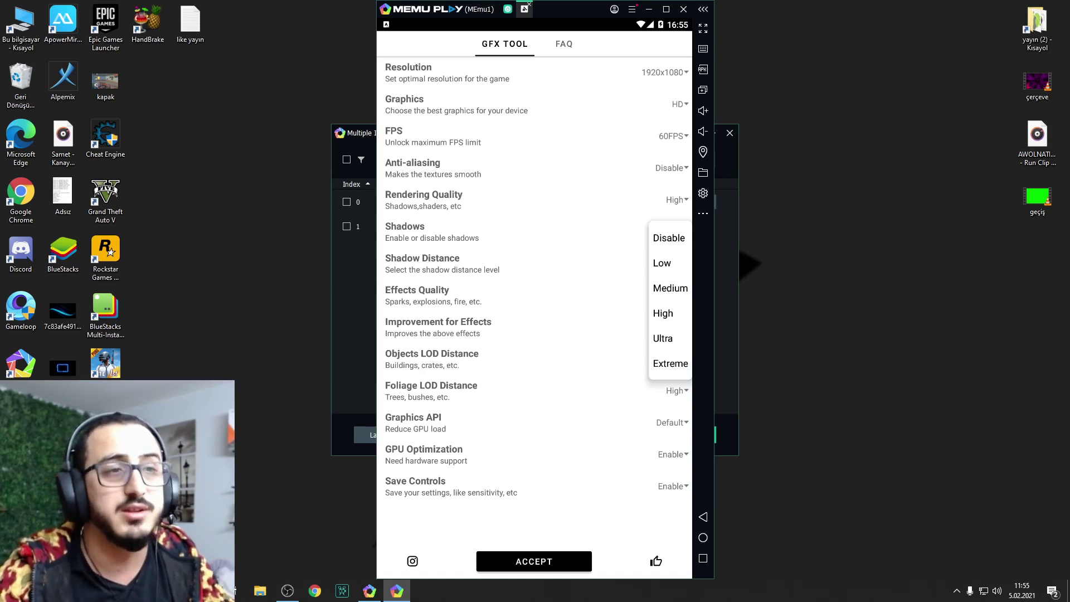
click(664, 263)
click(676, 264)
click(664, 269)
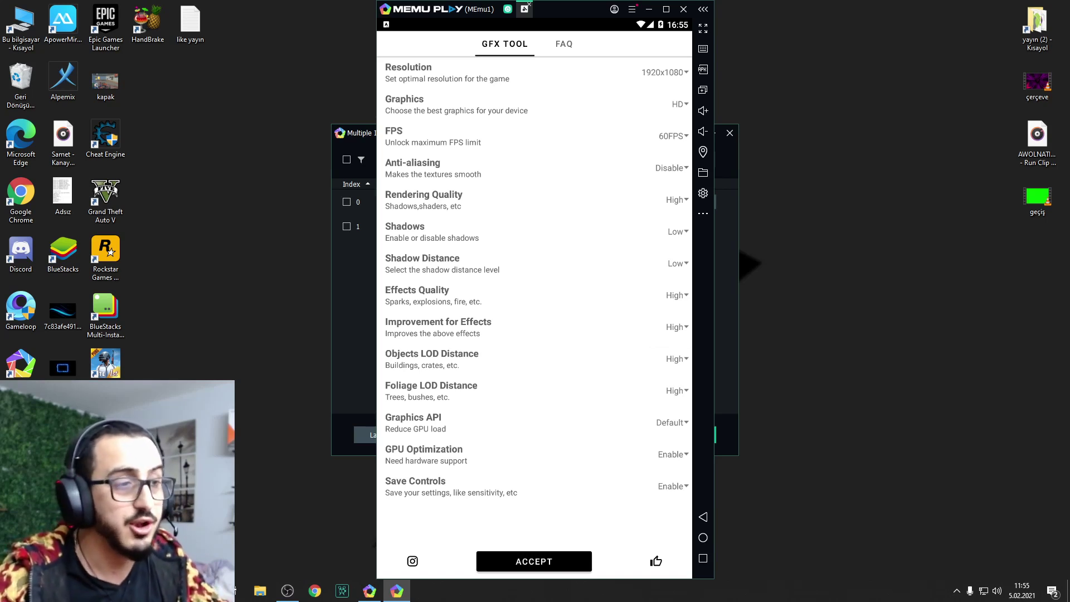
click(673, 423)
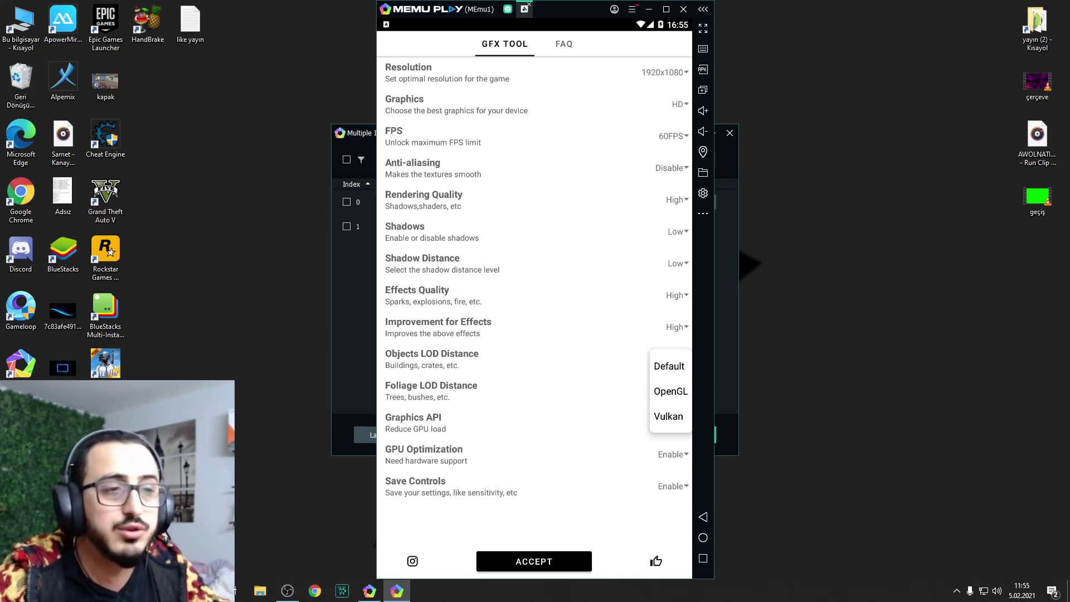
click(670, 367)
Accept the GFX Tool settings, launch PUBG MOBILE LITE from it, and dismiss the advertisement
click(534, 562)
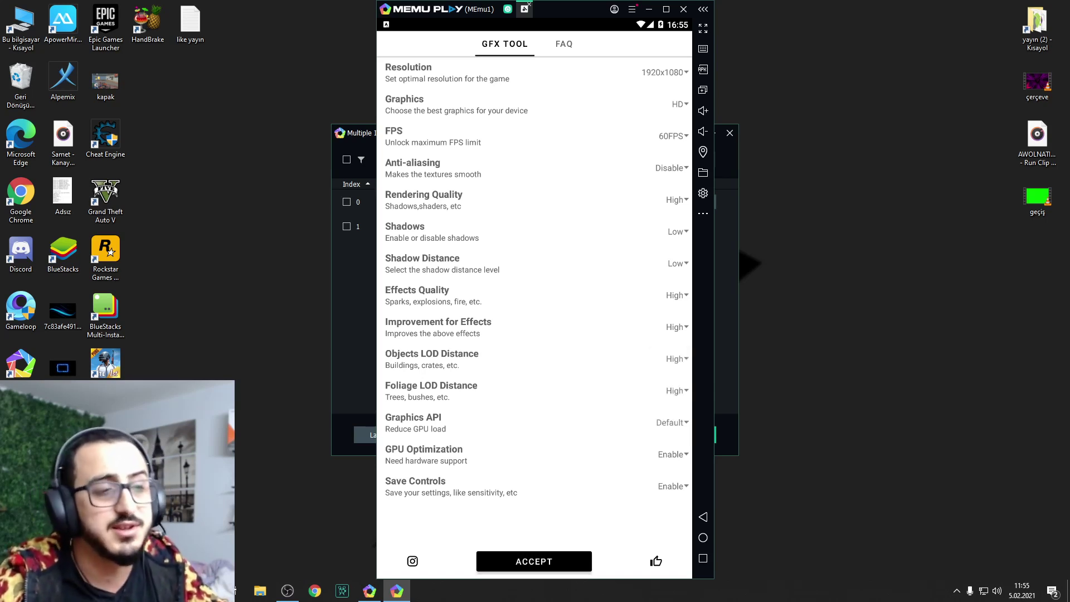
click(534, 561)
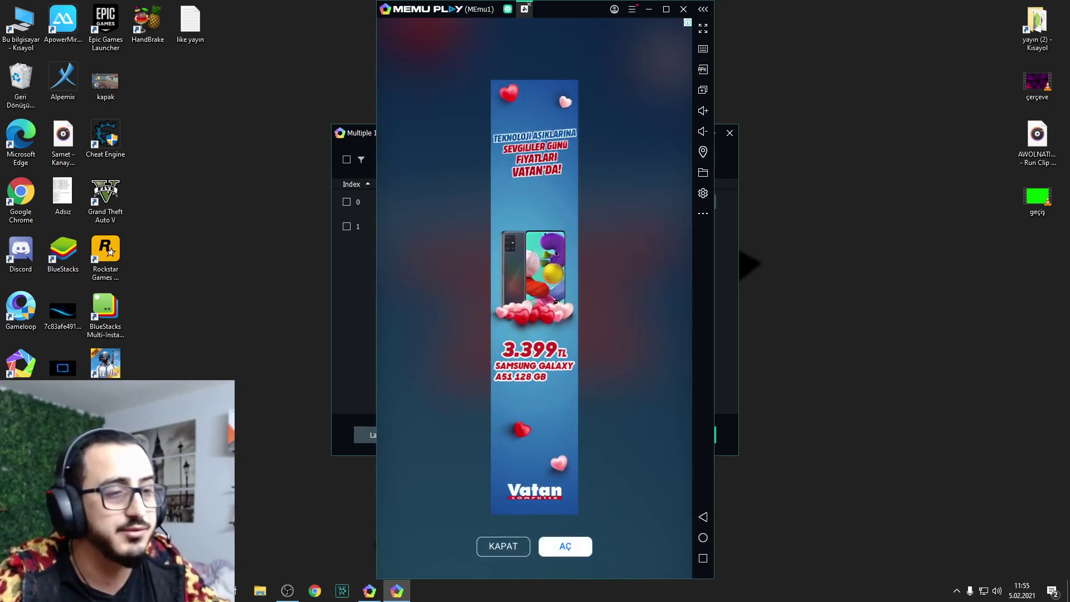
click(502, 547)
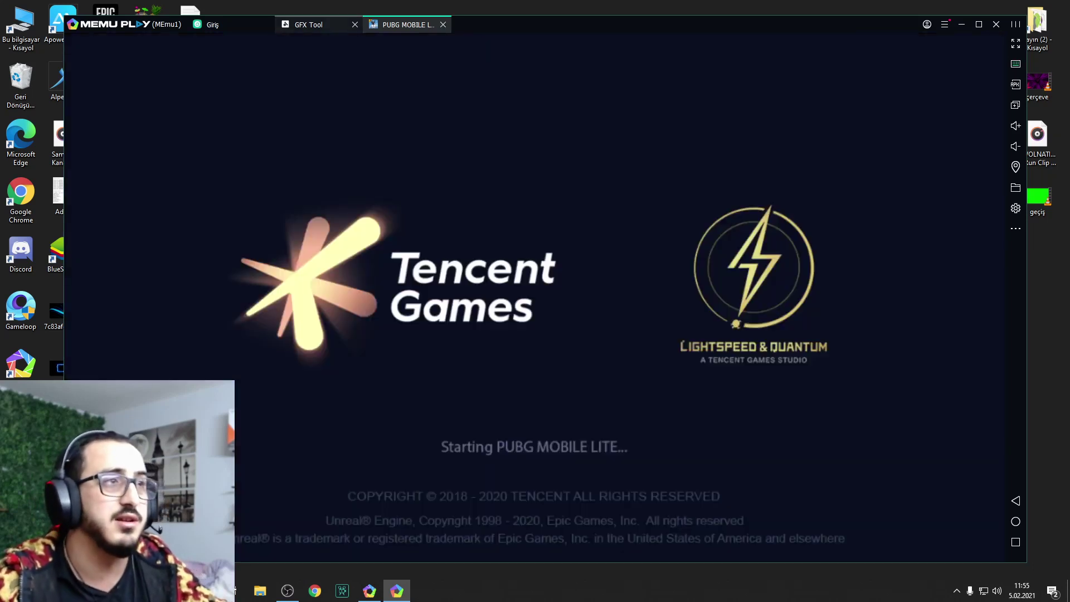
Close PUBG MOBILE LITE and GFX Tool, returning to the emulator's home screen
click(443, 25)
click(309, 24)
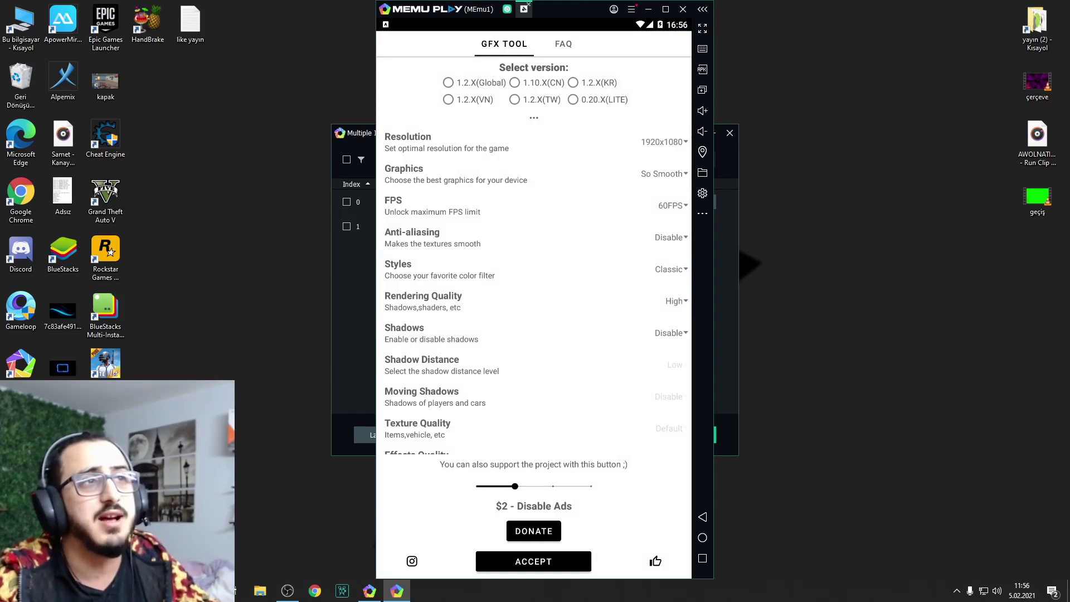
click(528, 4)
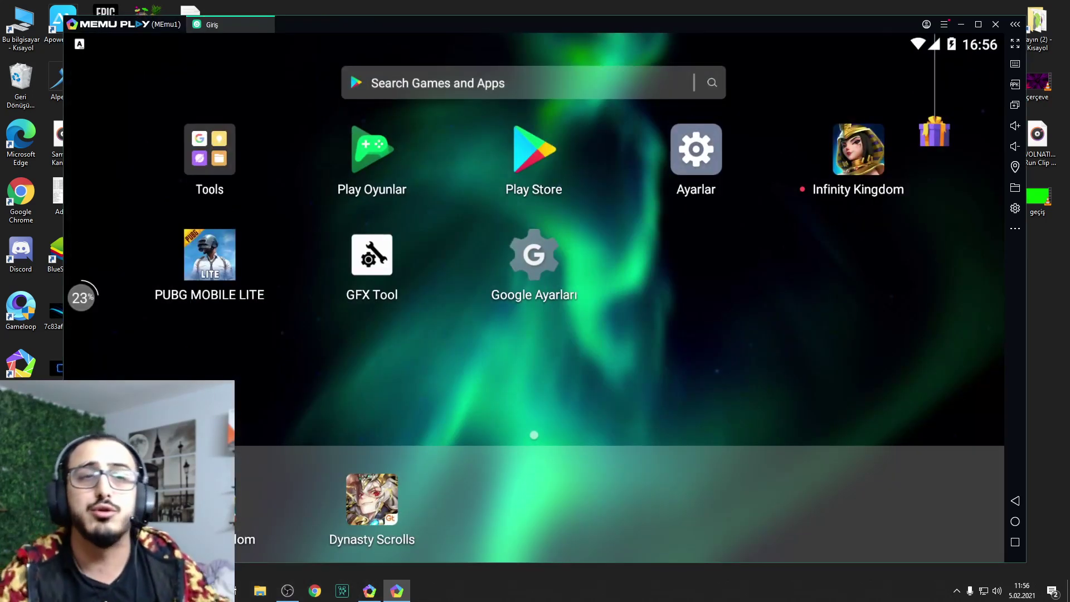